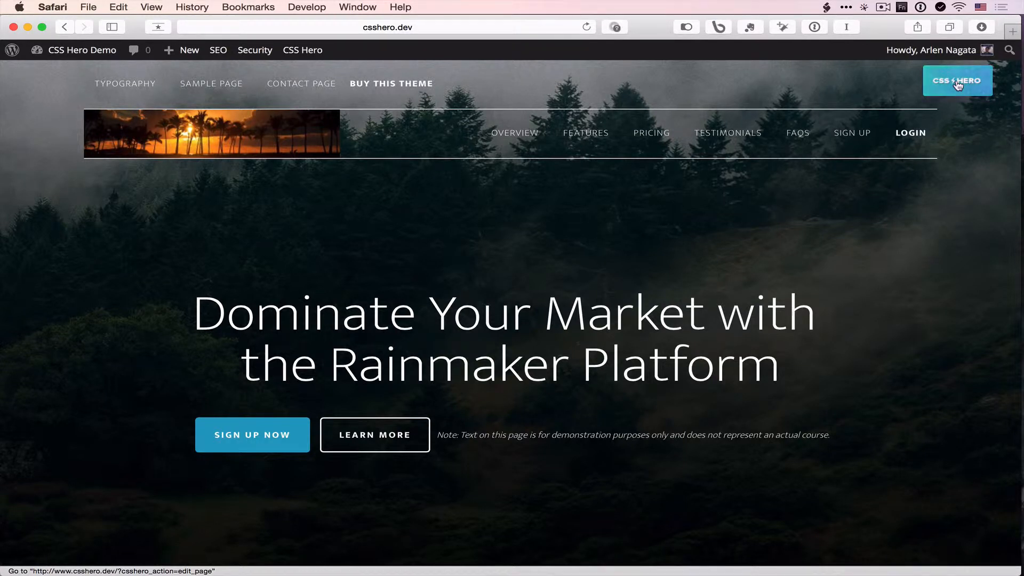
- Launch the CSS Hero editor on the home page and set the secondary menu links' text color to yellow #f2ee02
{"action": "left_click", "coordinate": [958, 83]}
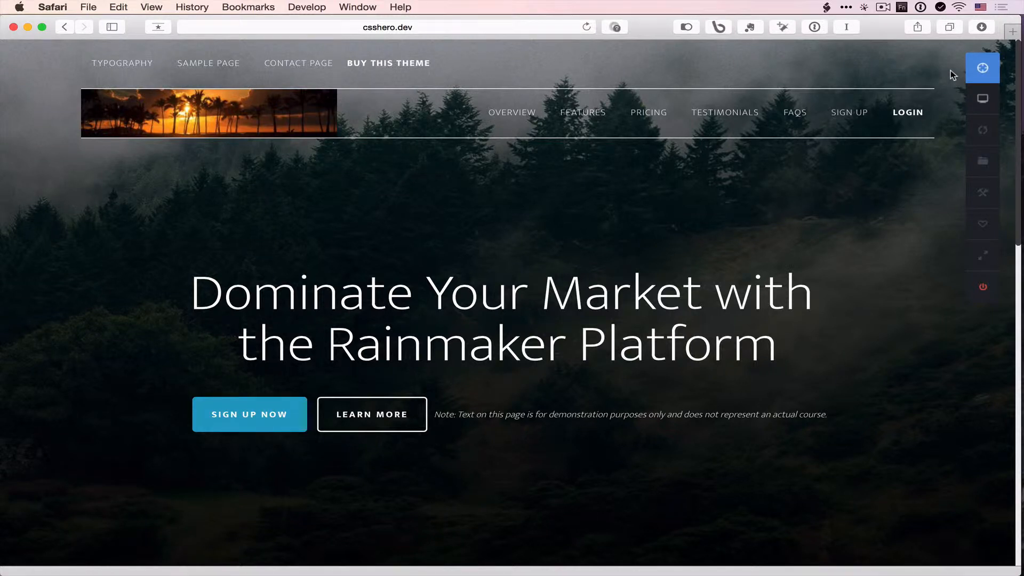
{"action": "left_click", "coordinate": [984, 75]}
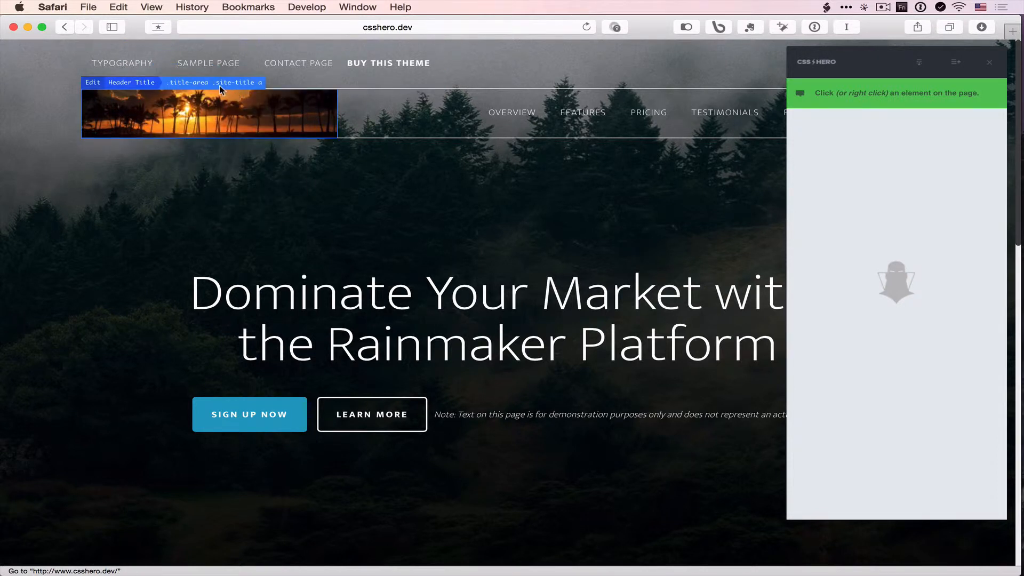
{"action": "right_click", "coordinate": [127, 64]}
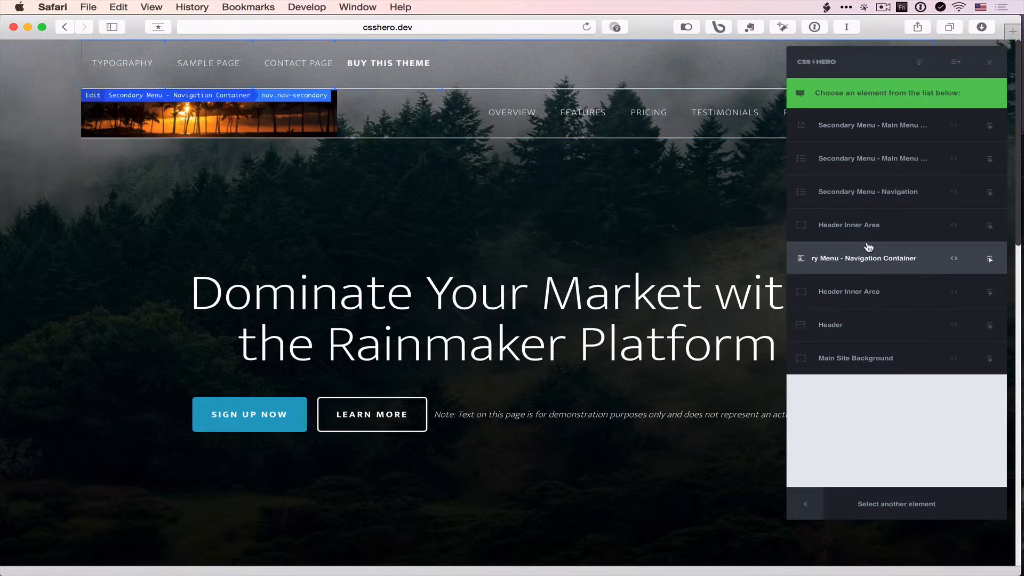
{"action": "left_click", "coordinate": [848, 127]}
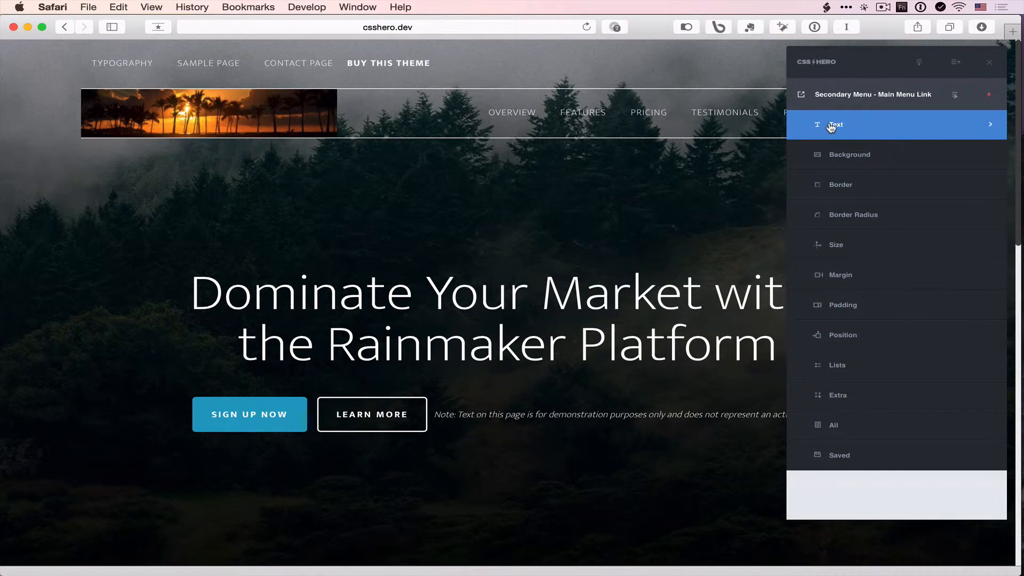
{"action": "left_click", "coordinate": [825, 126]}
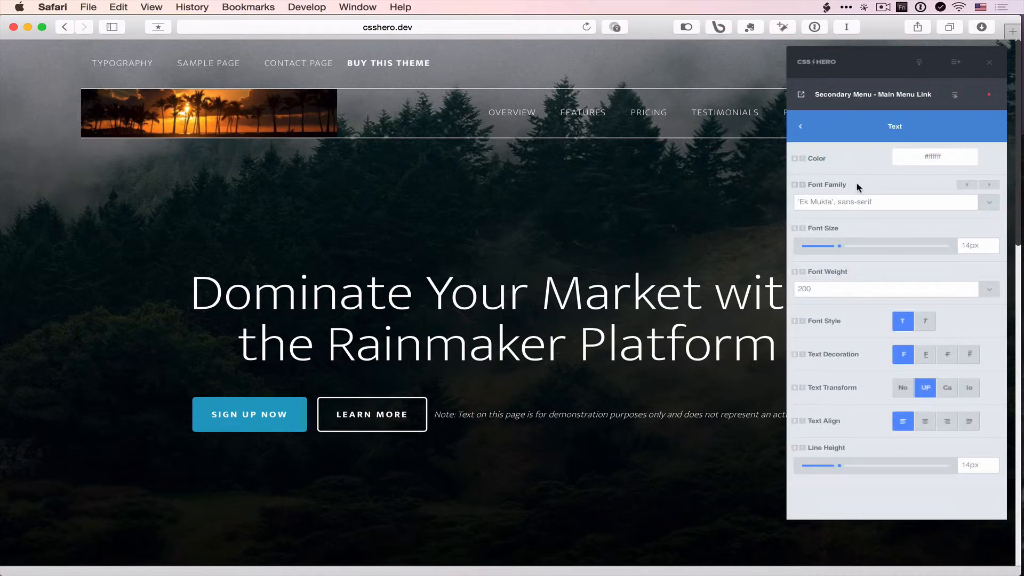
{"action": "left_click", "coordinate": [929, 155]}
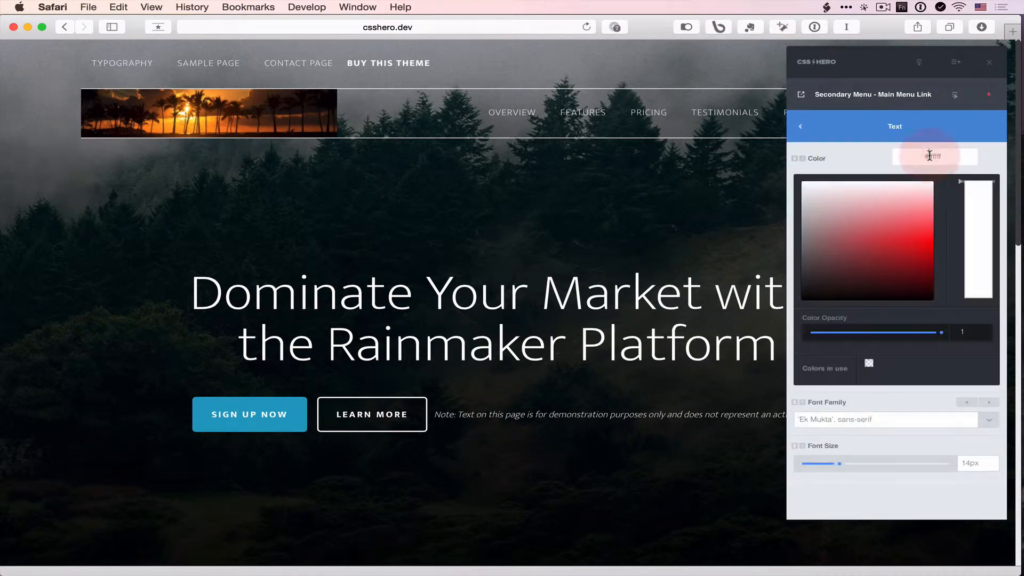
{"action": "mouse_move", "coordinate": [960, 184]}
{"action": "left_mouse_down"}
{"action": "mouse_move", "coordinate": [960, 220]}
{"action": "mouse_move", "coordinate": [960, 200]}
{"action": "left_mouse_up"}
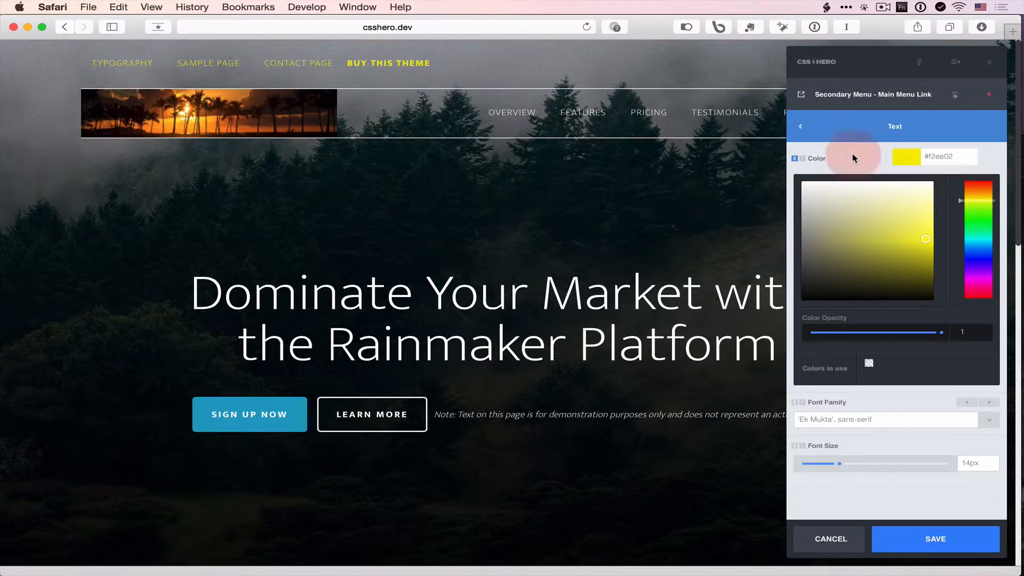
- Set the secondary menu links' font family to Crete Round and their font size to 24px
{"action": "scroll", "coordinate": [859, 266], "scroll_direction": "down", "scroll_amount": 5}
{"action": "scroll", "coordinate": [872, 390], "scroll_direction": "down", "scroll_amount": 5}
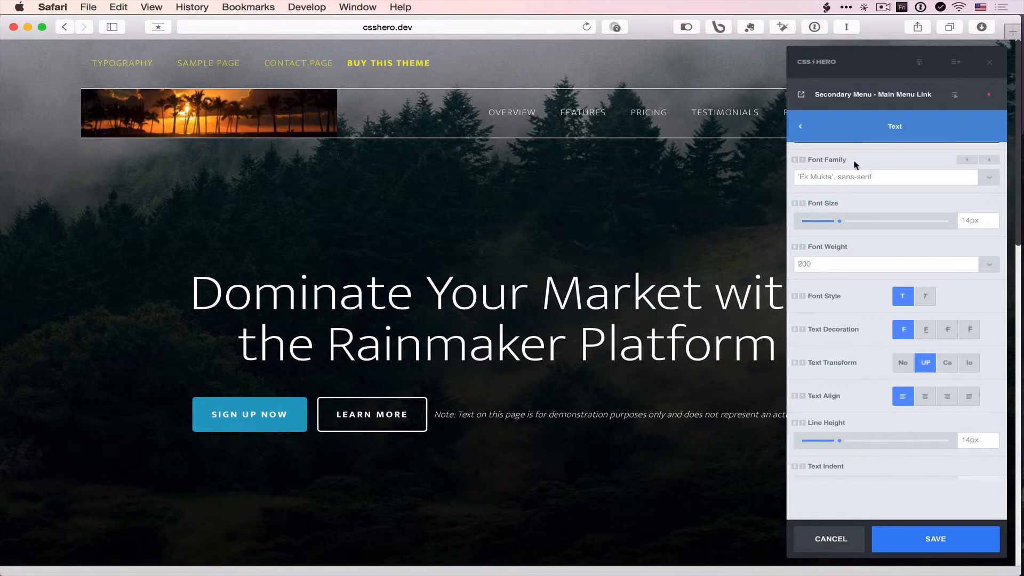
{"action": "left_click", "coordinate": [988, 181]}
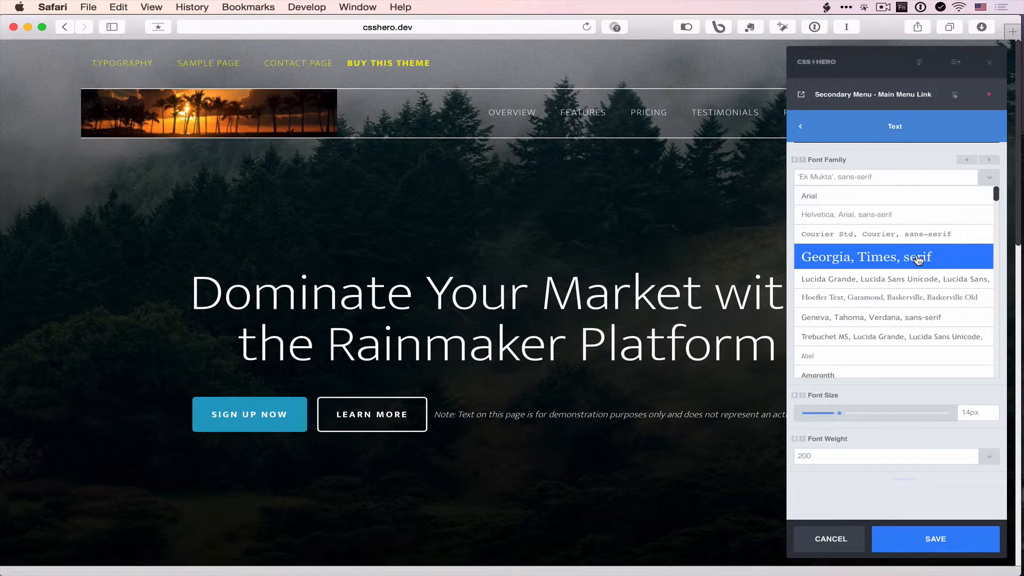
{"action": "scroll", "coordinate": [918, 260], "scroll_direction": "down", "scroll_amount": 10}
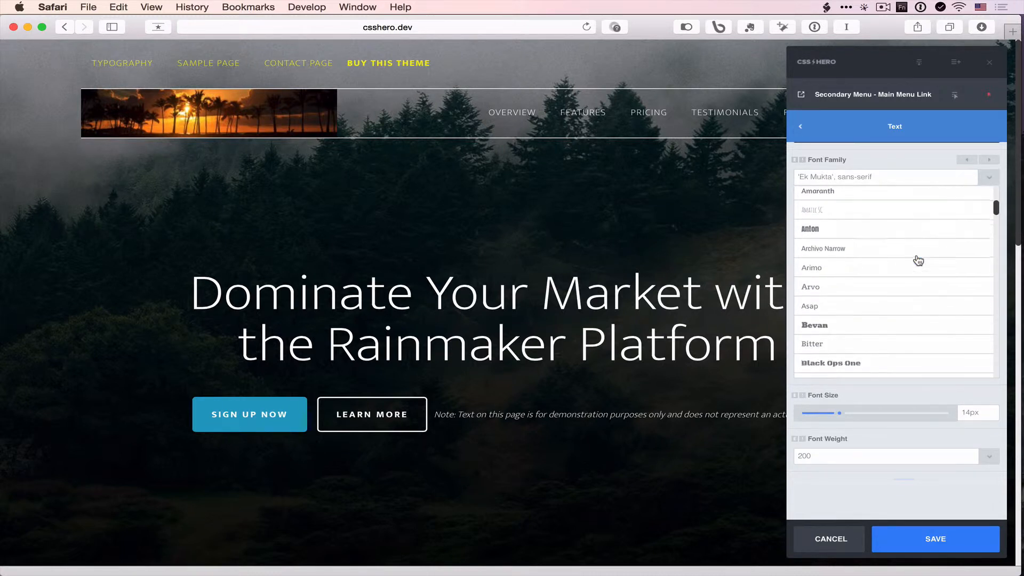
{"action": "scroll", "coordinate": [918, 260], "scroll_direction": "down", "scroll_amount": 5}
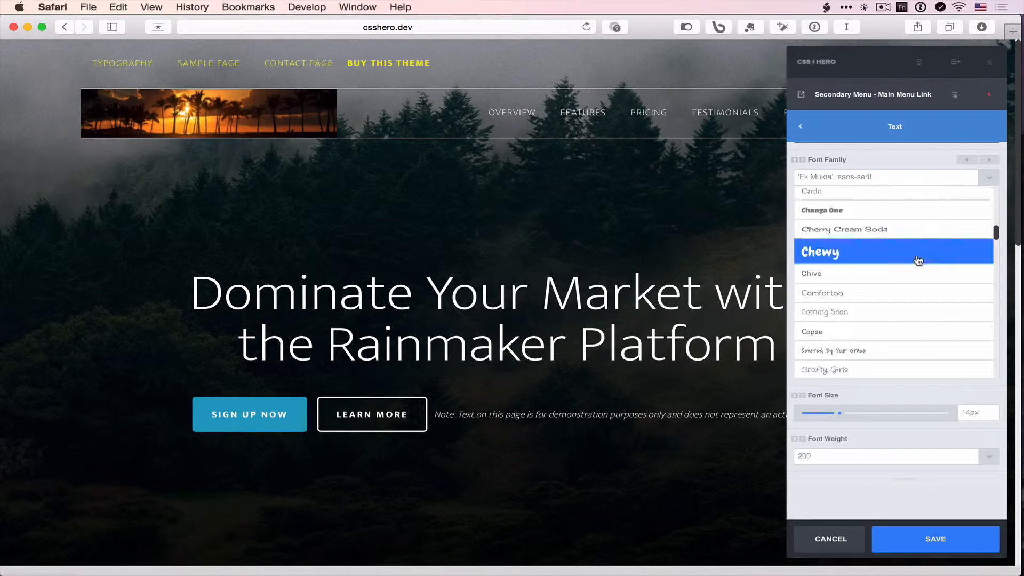
{"action": "scroll", "coordinate": [918, 261], "scroll_direction": "down", "scroll_amount": 3}
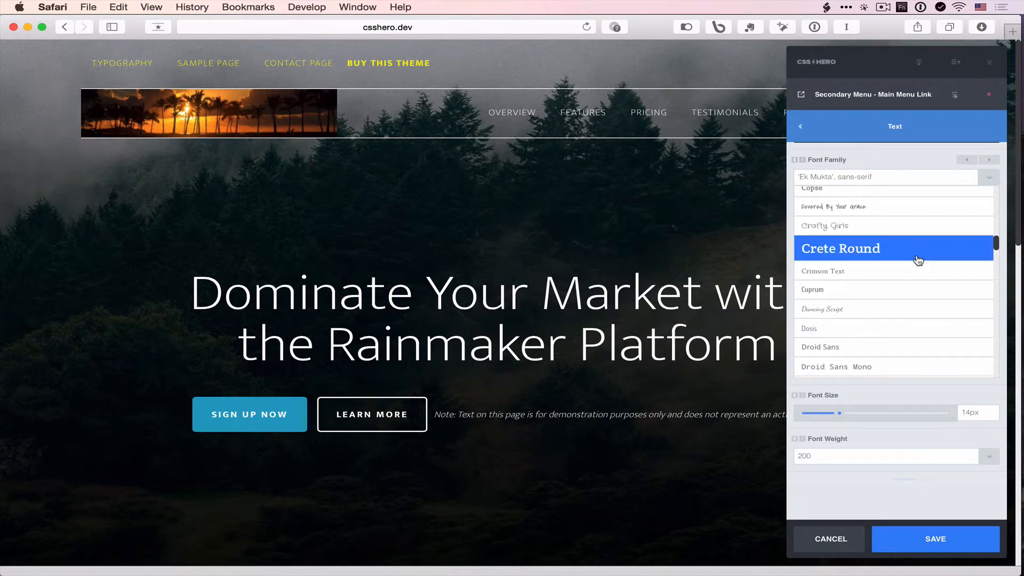
{"action": "left_click", "coordinate": [824, 255]}
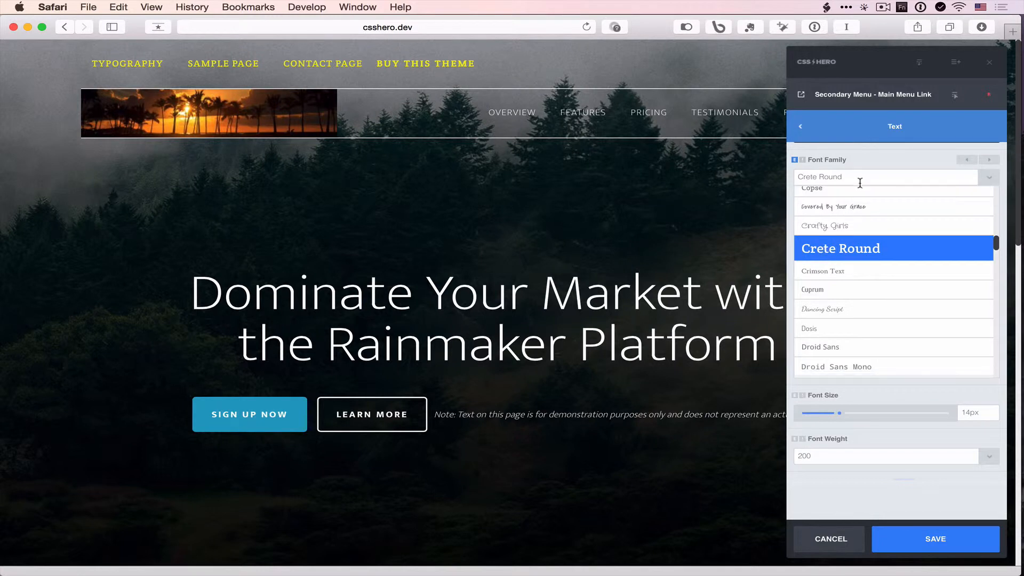
{"action": "scroll", "coordinate": [876, 391], "scroll_direction": "down", "scroll_amount": 10}
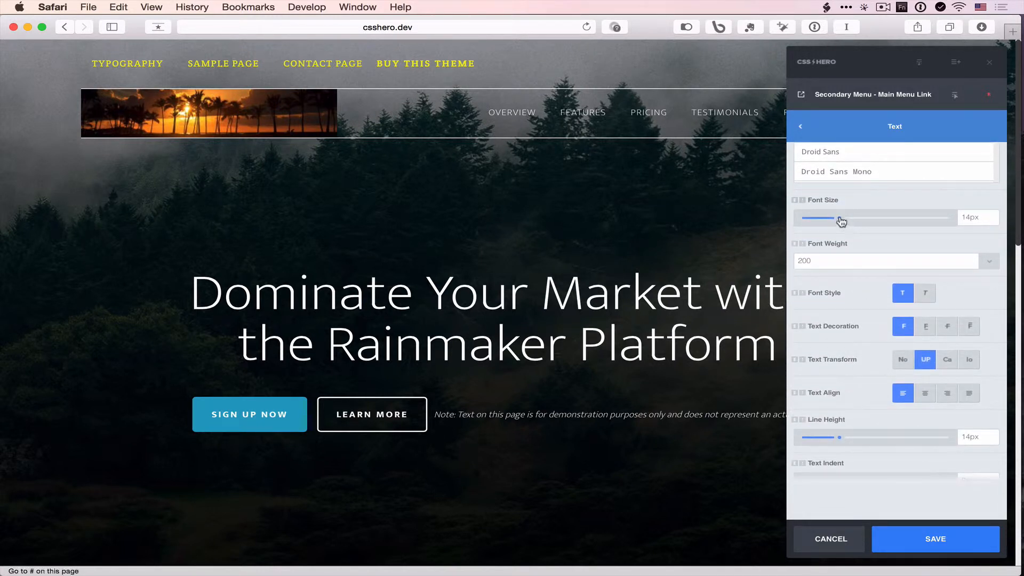
{"action": "left_click_drag", "start_coordinate": [841, 221], "coordinate": [869, 222]}
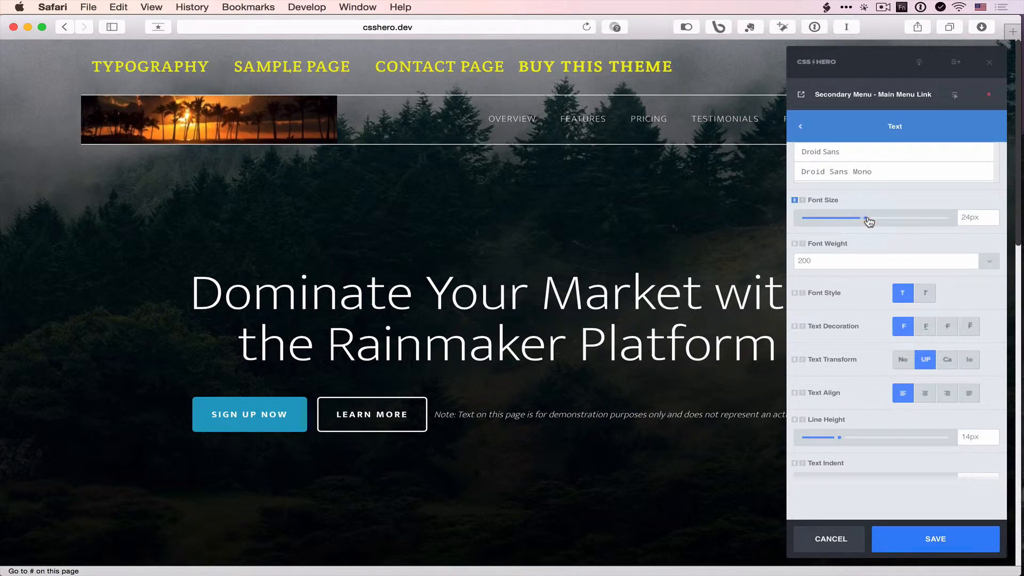
- Give the secondary menu links a left margin of 15px and save the style changes
{"action": "left_click", "coordinate": [804, 128]}
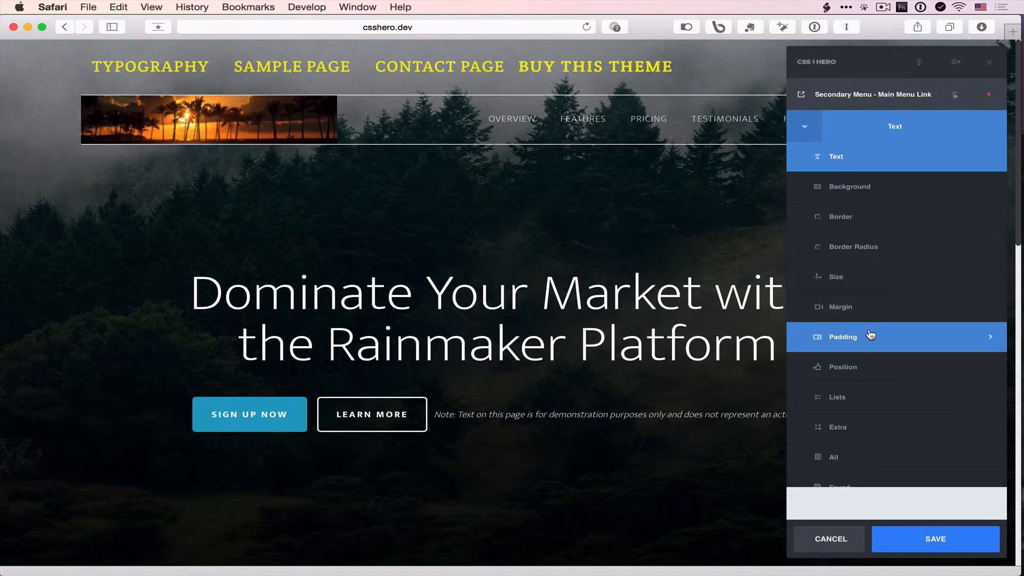
{"action": "left_click", "coordinate": [846, 309]}
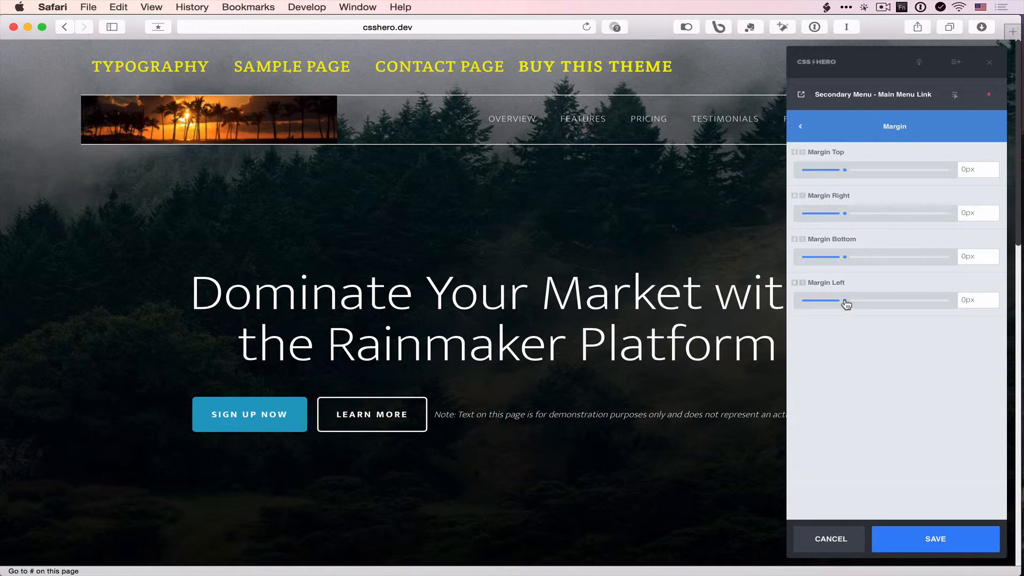
{"action": "left_click_drag", "start_coordinate": [845, 300], "coordinate": [879, 302]}
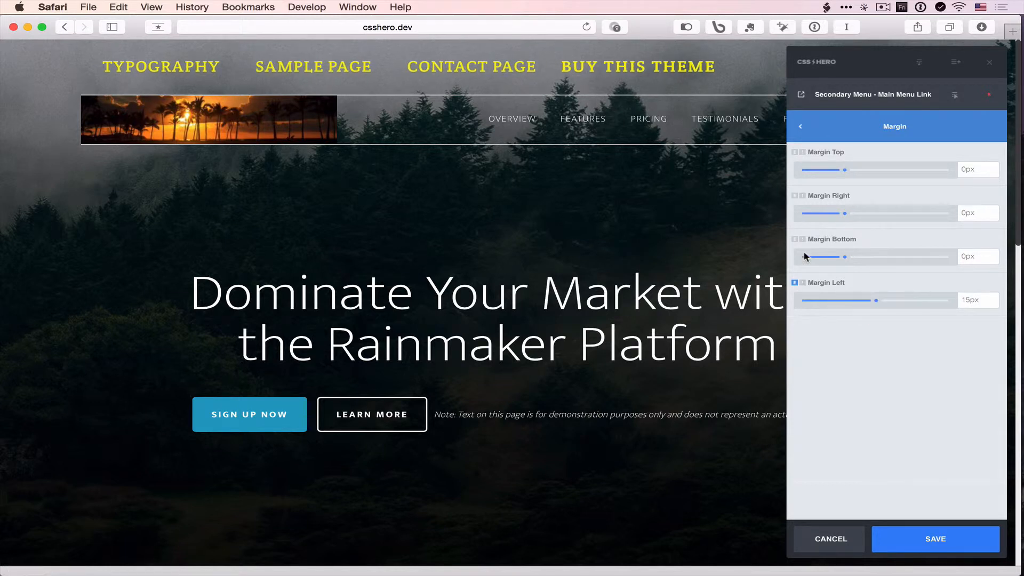
{"action": "left_click", "coordinate": [845, 257]}
{"action": "left_click", "coordinate": [937, 540]}
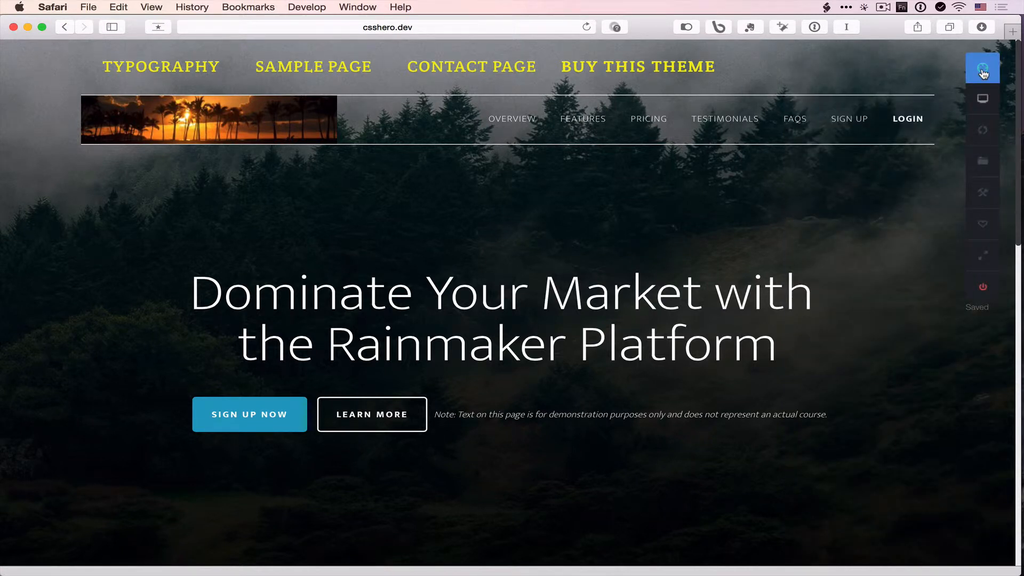
{"action": "left_click", "coordinate": [989, 71]}
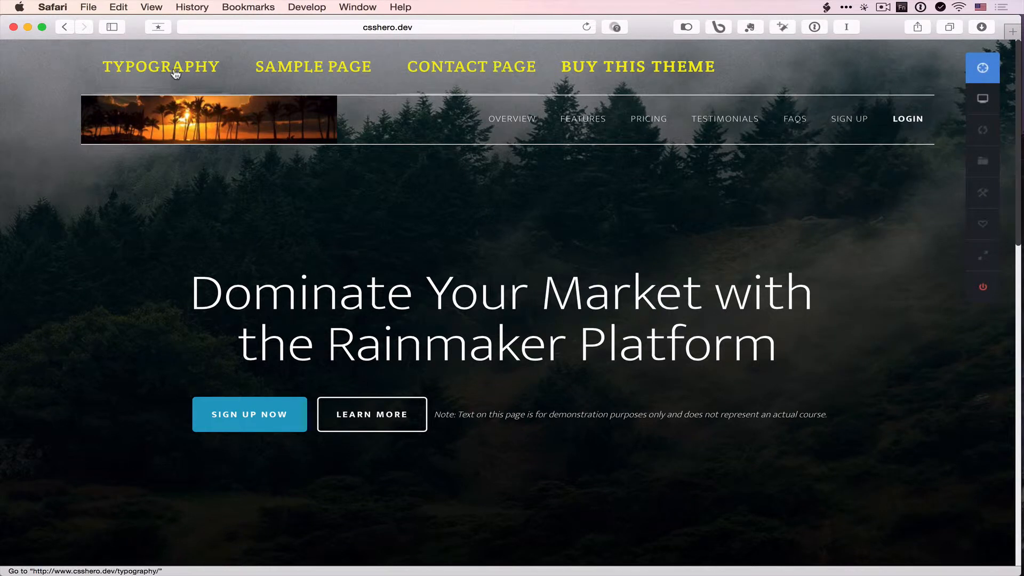
{"action": "left_click", "coordinate": [983, 70]}
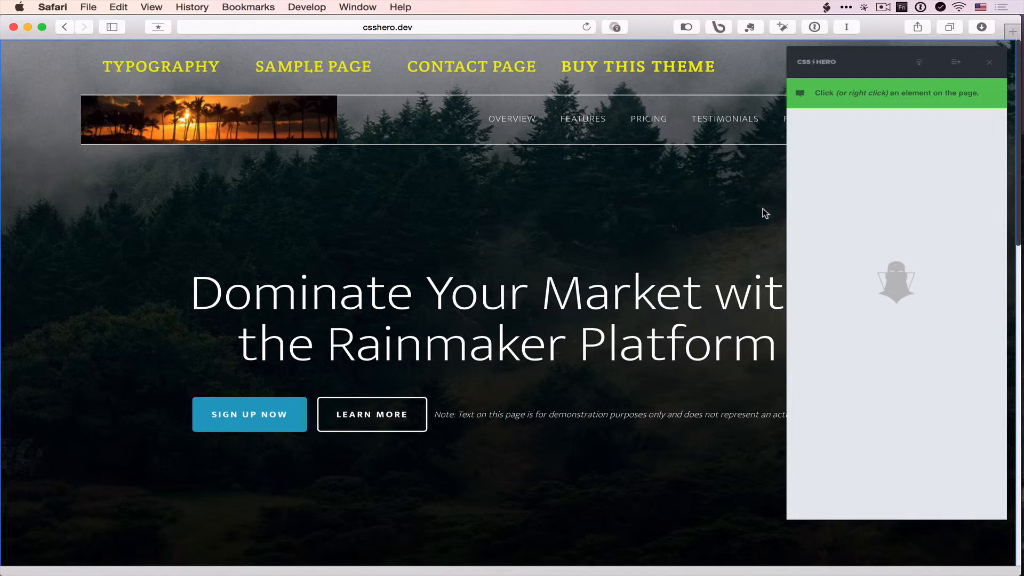
{"action": "left_click", "coordinate": [990, 64]}
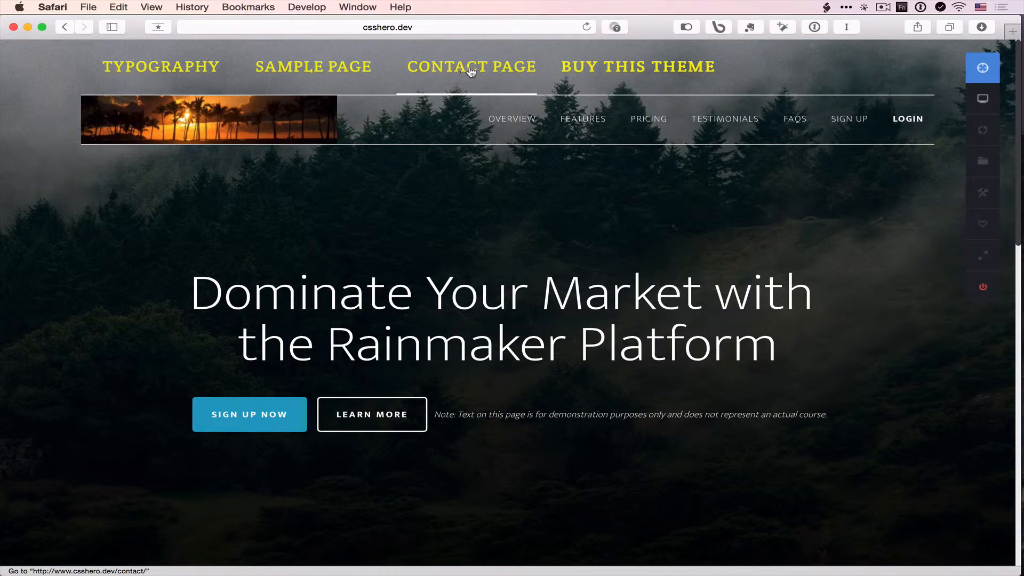
- Go to the Contact Page and set its entry title's background color to pink #e39696
{"action": "left_click", "coordinate": [473, 70]}
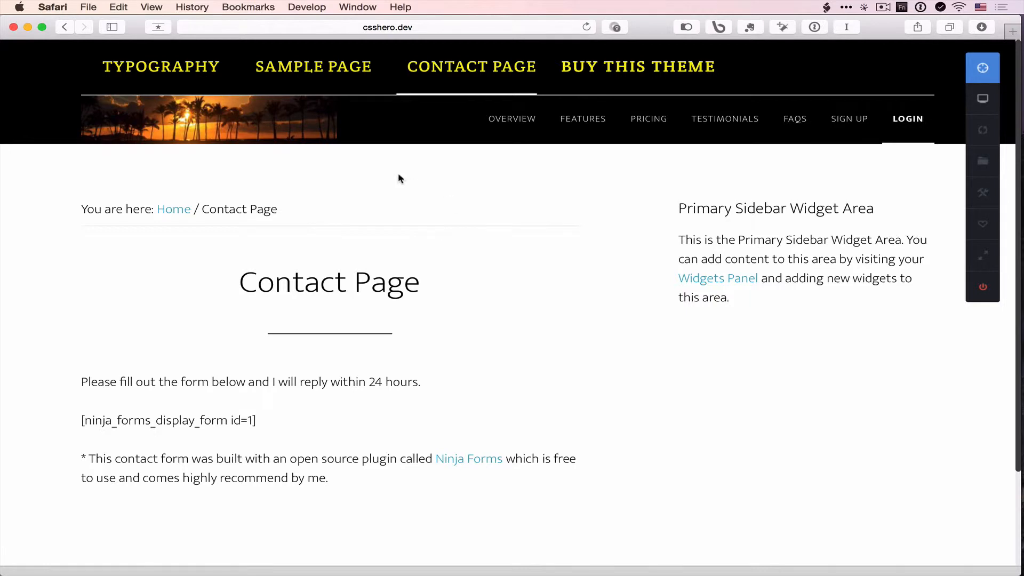
{"action": "left_click", "coordinate": [971, 82]}
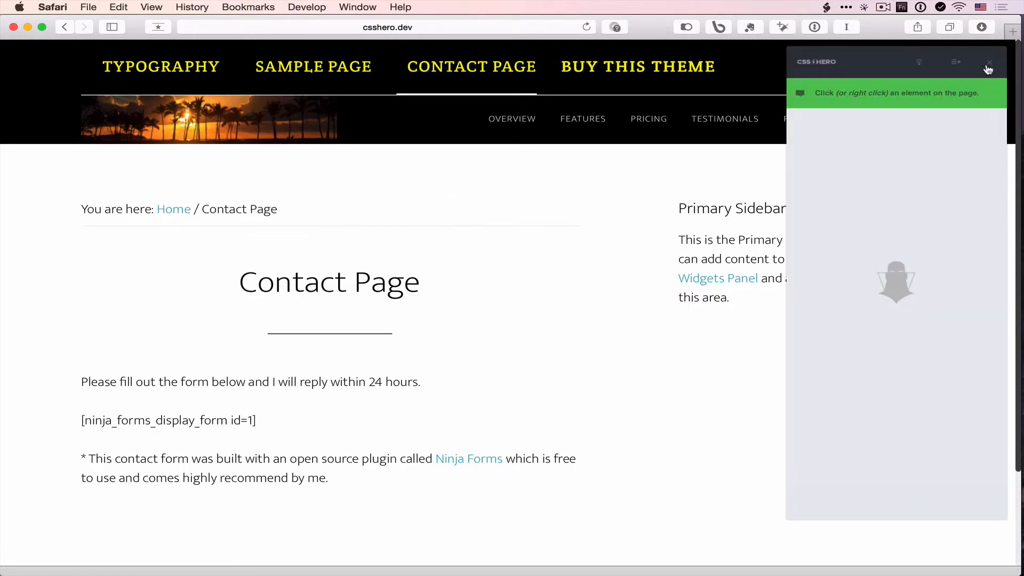
{"action": "left_click", "coordinate": [310, 284]}
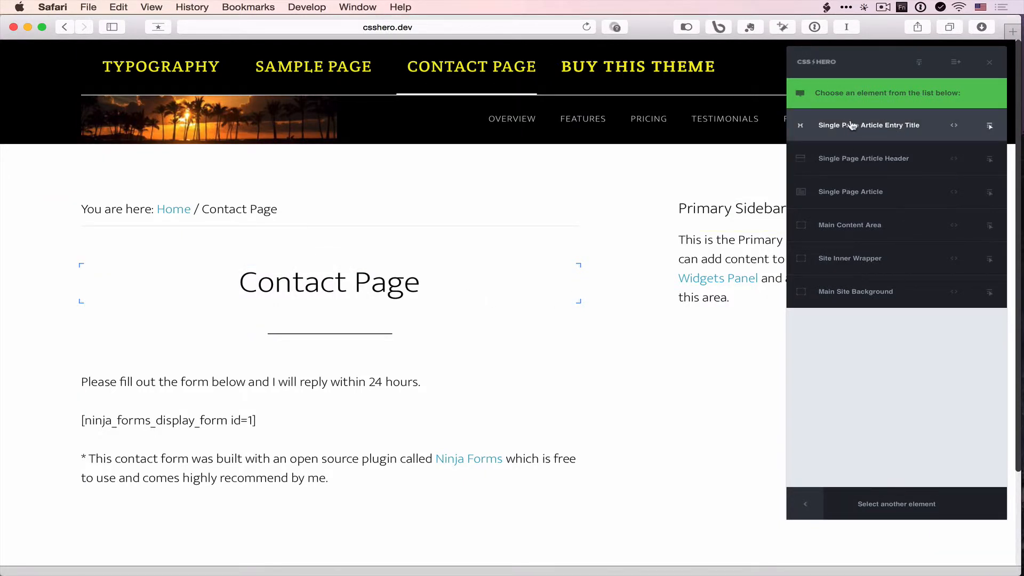
{"action": "left_click", "coordinate": [872, 123]}
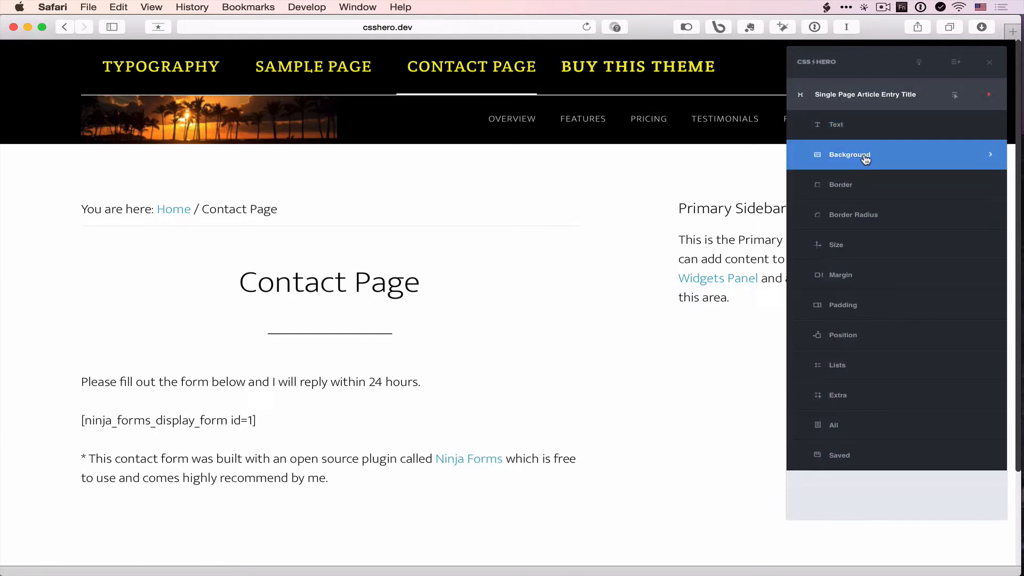
{"action": "left_click", "coordinate": [867, 156]}
{"action": "left_click", "coordinate": [929, 158]}
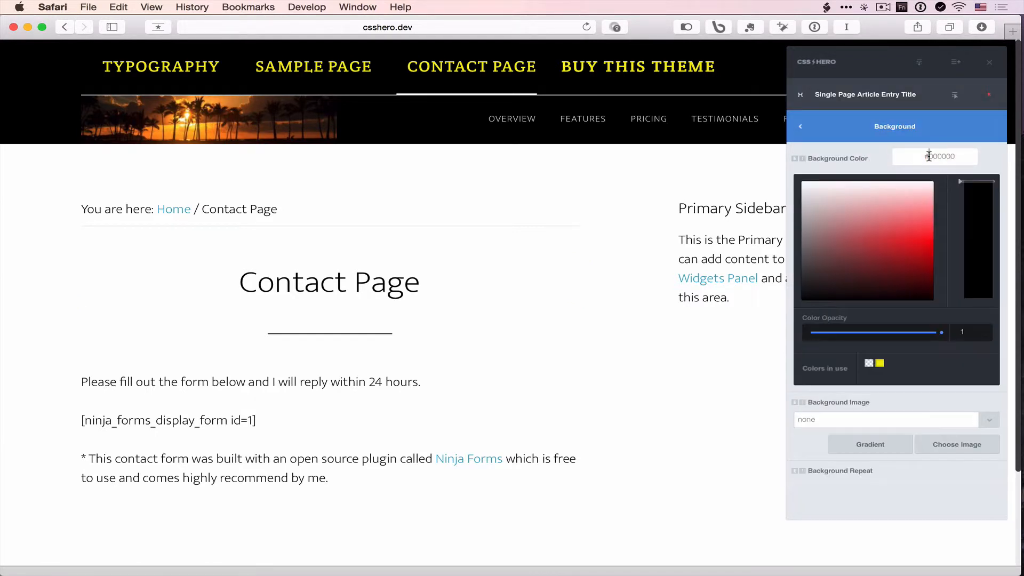
{"action": "left_click_drag", "start_coordinate": [839, 213], "coordinate": [878, 215]}
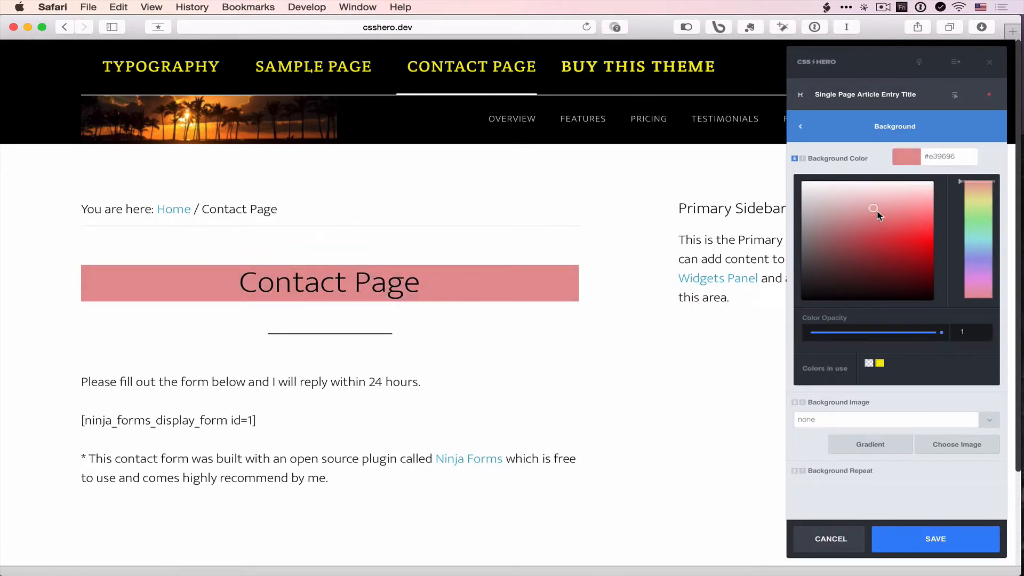
- Round the Contact Page entry title's background with an 18px border radius and save the changes
{"action": "left_click", "coordinate": [801, 126]}
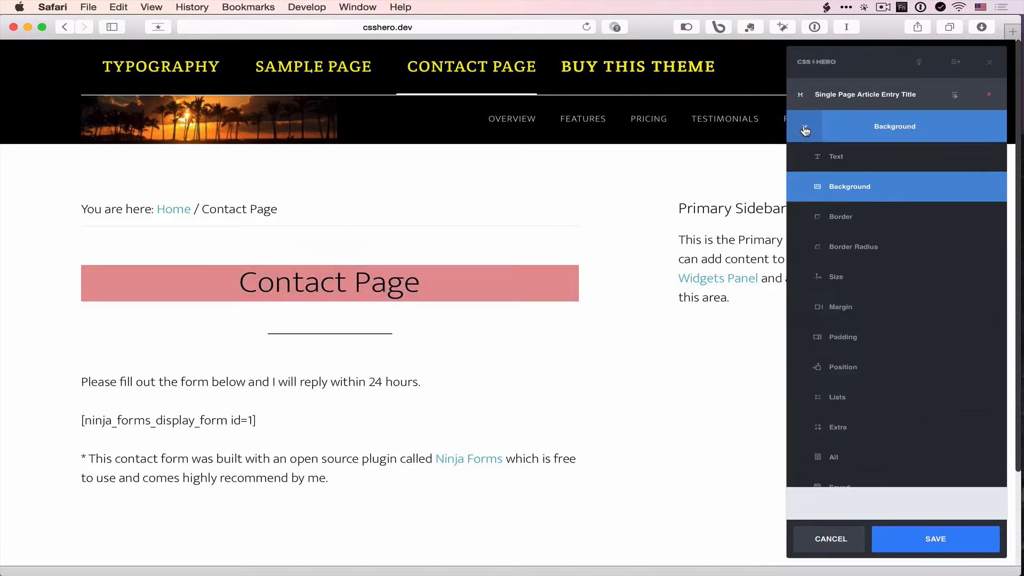
{"action": "left_click", "coordinate": [857, 248]}
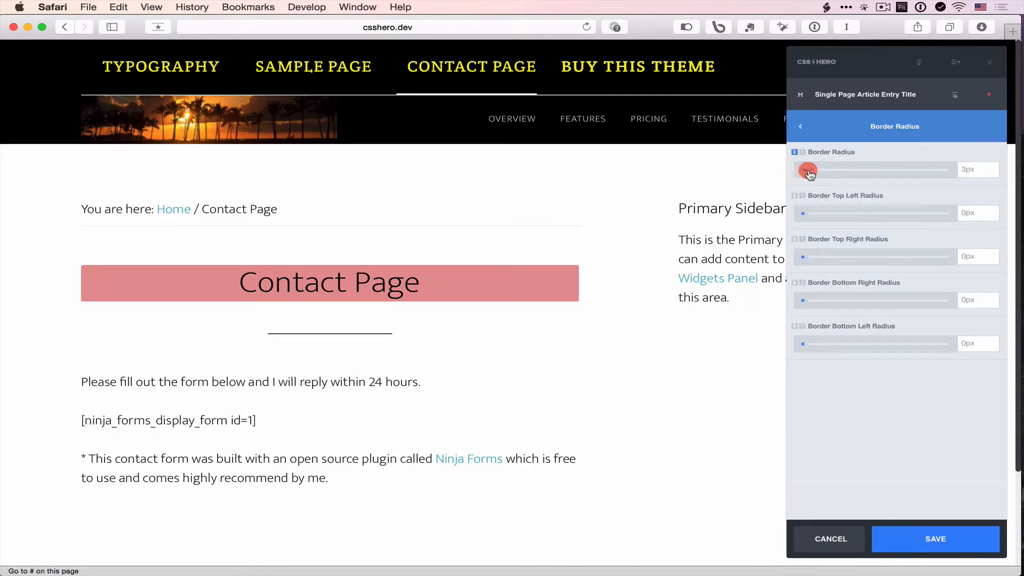
{"action": "left_click_drag", "start_coordinate": [809, 172], "coordinate": [860, 172]}
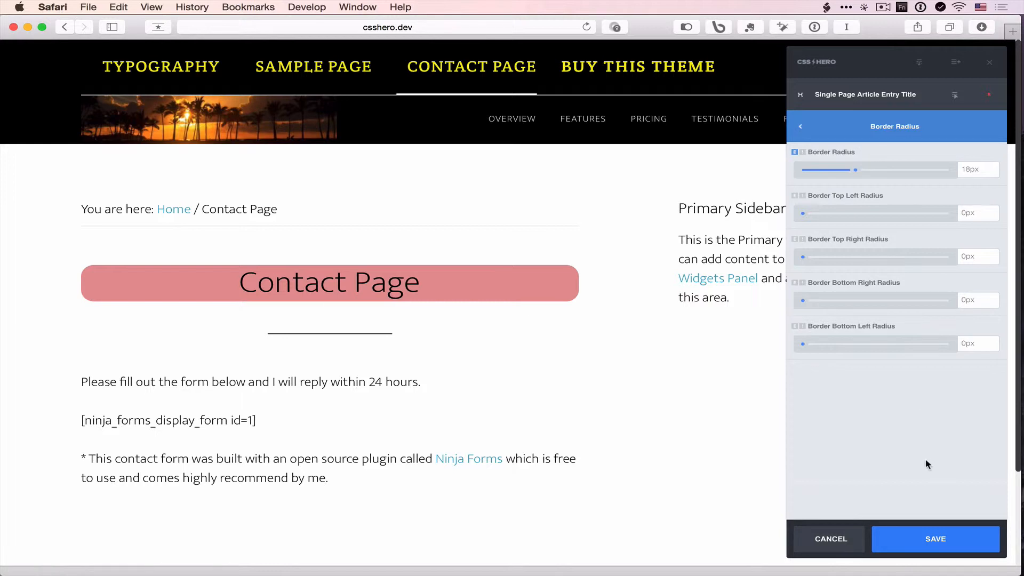
{"action": "left_click", "coordinate": [935, 543]}
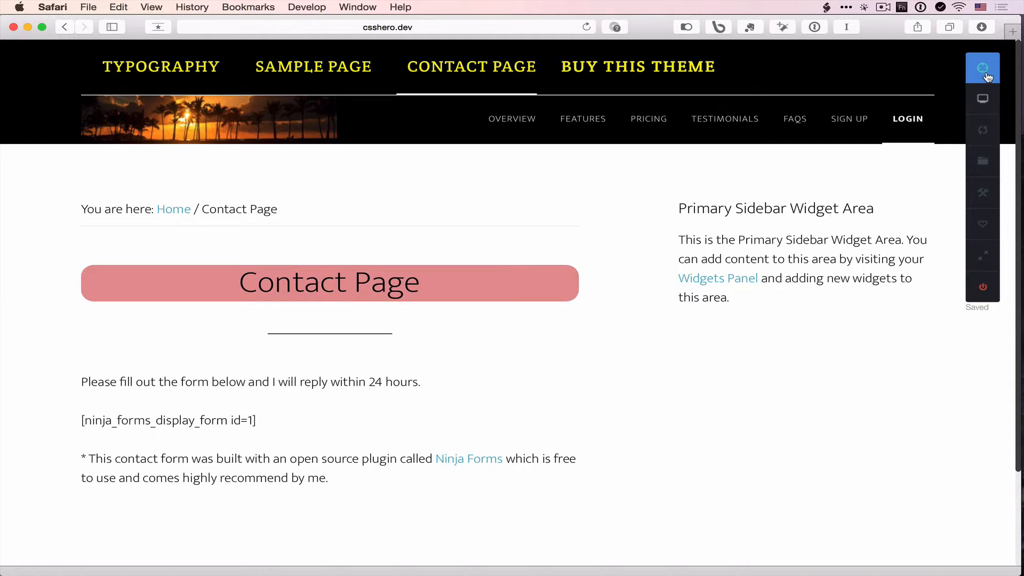
- Preview the Contact Page in the tablet layout and look over the header and restyled title
{"action": "mouse_move", "coordinate": [987, 105]}
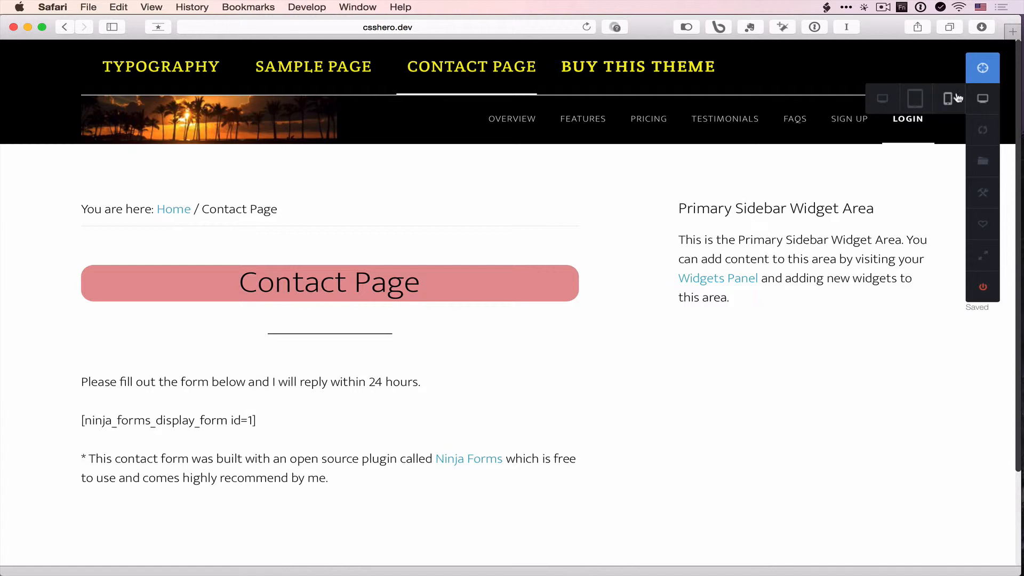
{"action": "left_click", "coordinate": [916, 99]}
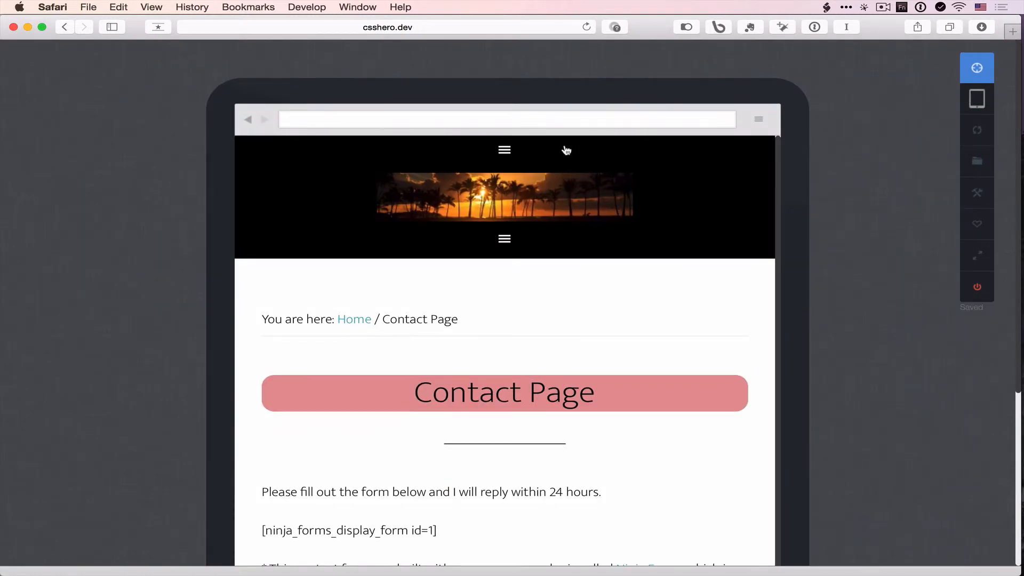
{"action": "scroll", "coordinate": [531, 353], "scroll_direction": "down", "scroll_amount": 3}
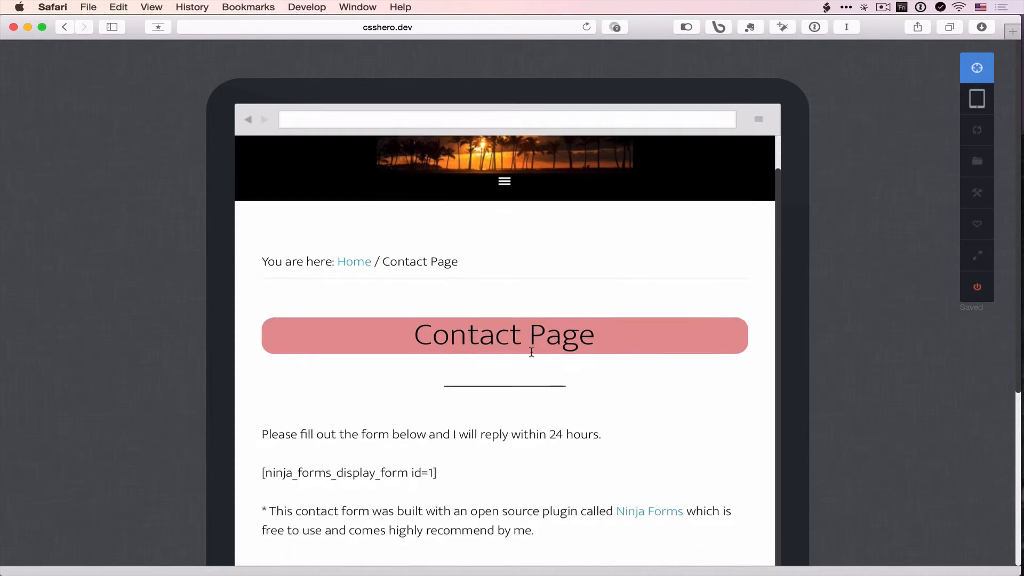
- Reduce the Breadcrumb Area's bottom margin to 20px in the tablet layout and save the change
{"action": "scroll", "coordinate": [533, 330], "scroll_direction": "up", "scroll_amount": 2}
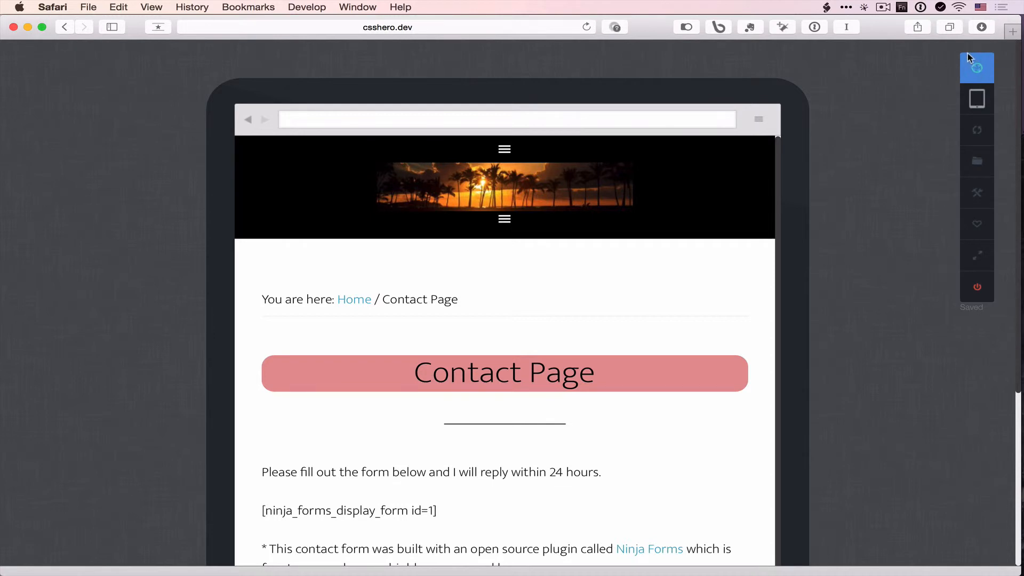
{"action": "left_click", "coordinate": [979, 71]}
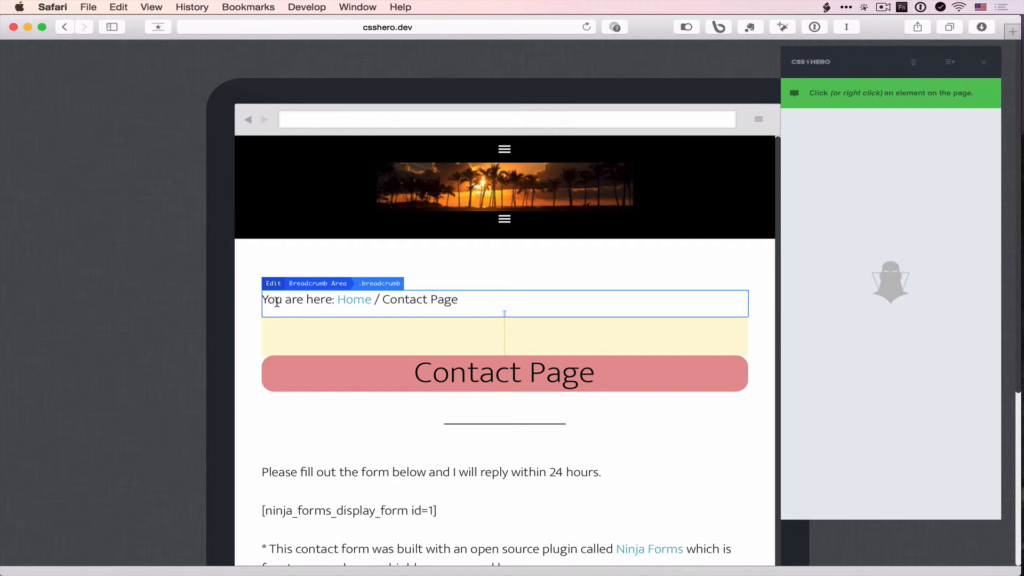
{"action": "left_click", "coordinate": [276, 302]}
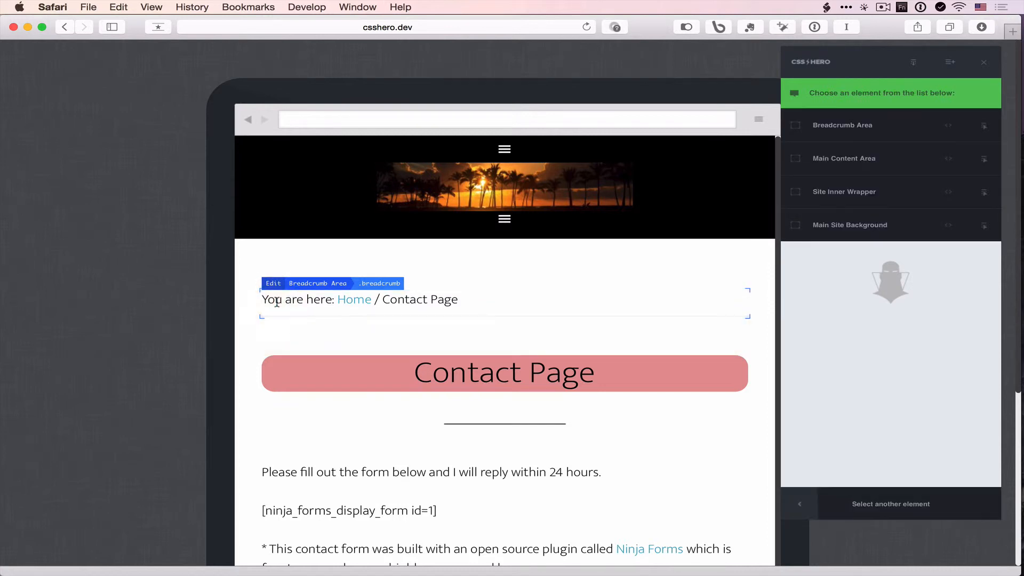
{"action": "left_click", "coordinate": [848, 132]}
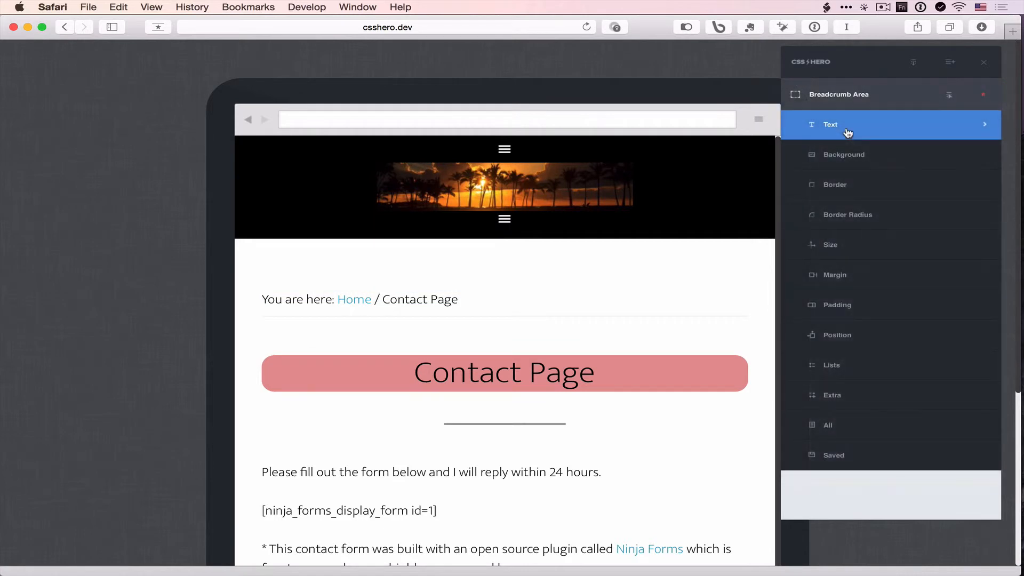
{"action": "left_click", "coordinate": [839, 275]}
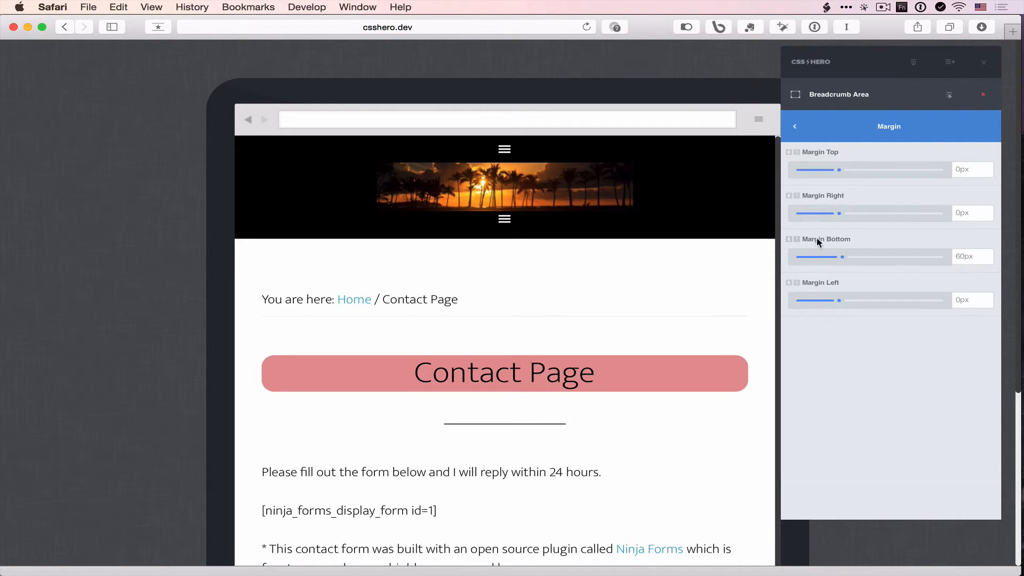
{"action": "left_click_drag", "start_coordinate": [843, 257], "coordinate": [817, 263]}
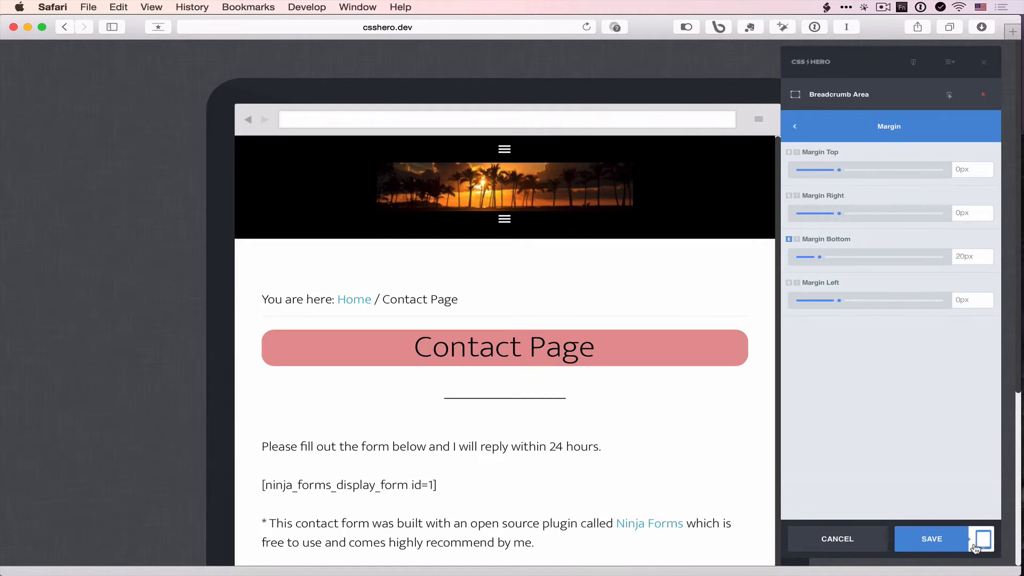
{"action": "left_click", "coordinate": [939, 544]}
- Compare the spacing above the Contact Page title in the desktop layout and the tablet layout
{"action": "mouse_move", "coordinate": [977, 101]}
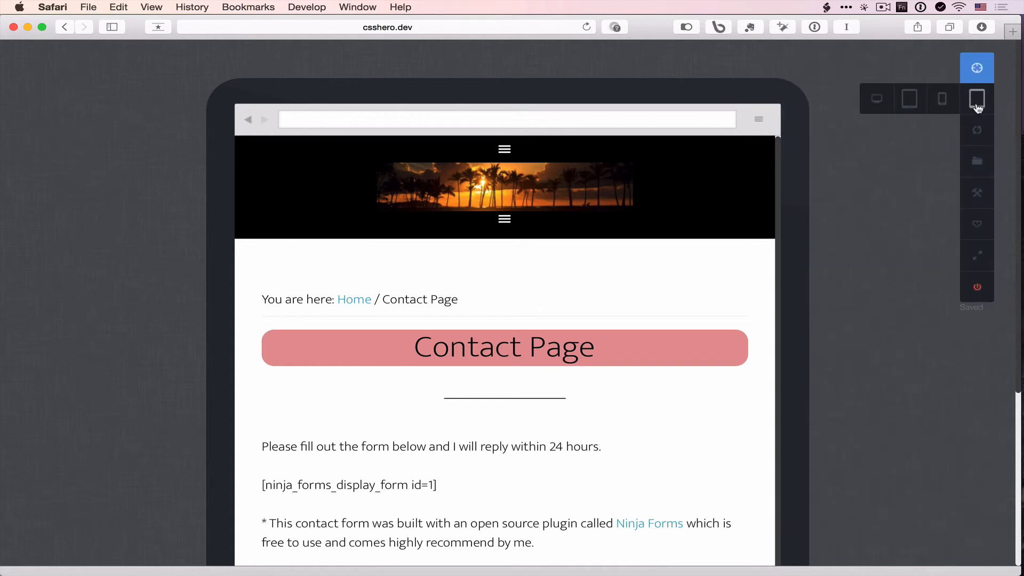
{"action": "left_click", "coordinate": [877, 100]}
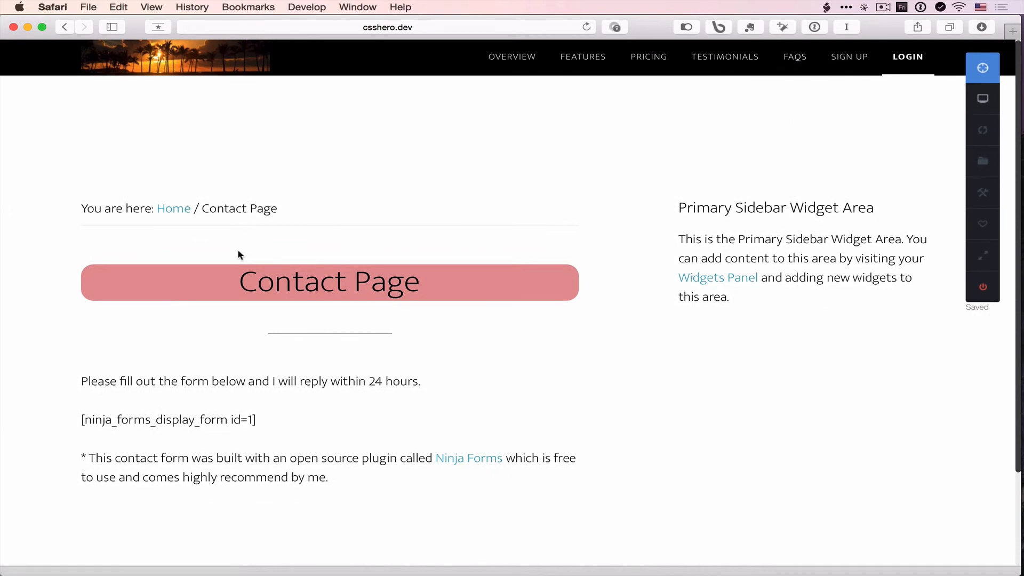
{"action": "mouse_move", "coordinate": [983, 99]}
{"action": "left_click", "coordinate": [910, 99]}
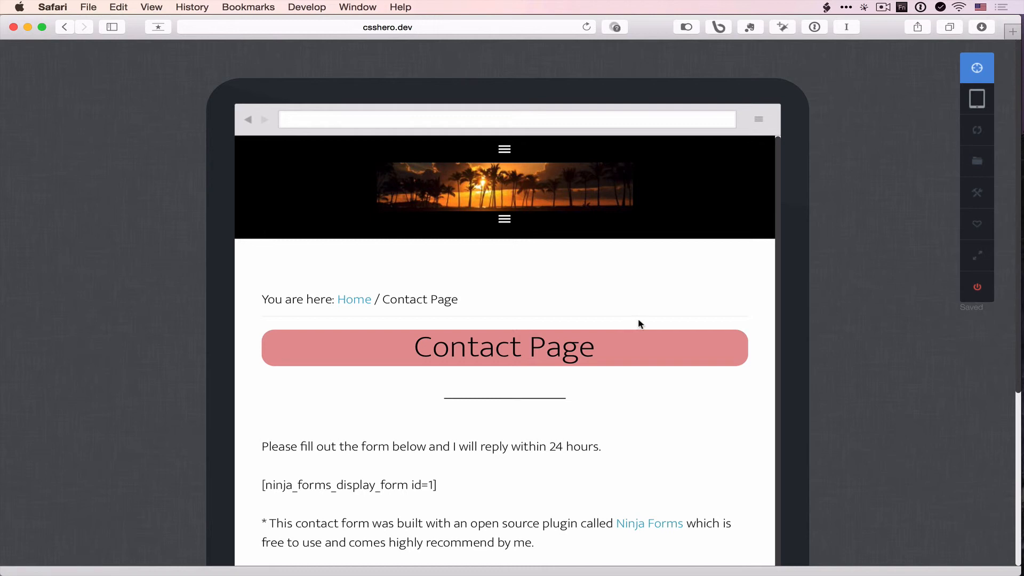
- Set the Contact Page entry title's font size to 30px in the phone layout and save the change
{"action": "mouse_move", "coordinate": [977, 100]}
{"action": "left_click", "coordinate": [945, 102]}
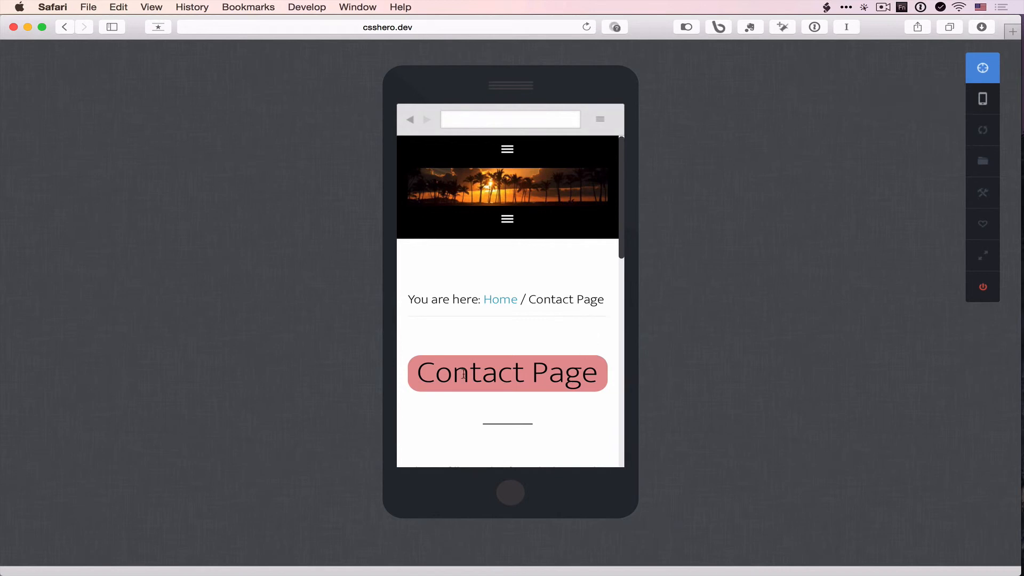
{"action": "left_click", "coordinate": [984, 69]}
{"action": "left_click", "coordinate": [501, 375]}
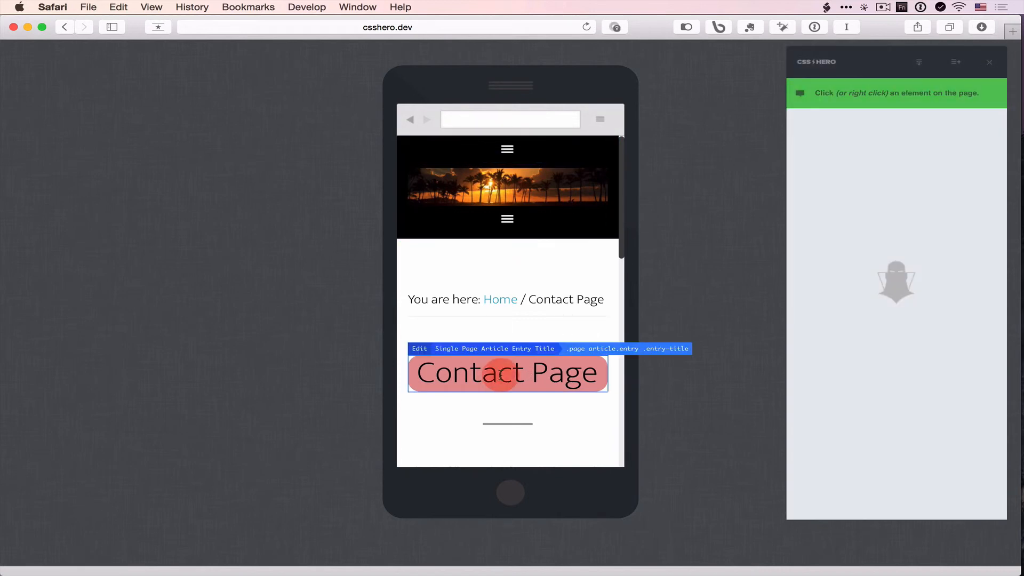
{"action": "left_click", "coordinate": [859, 128]}
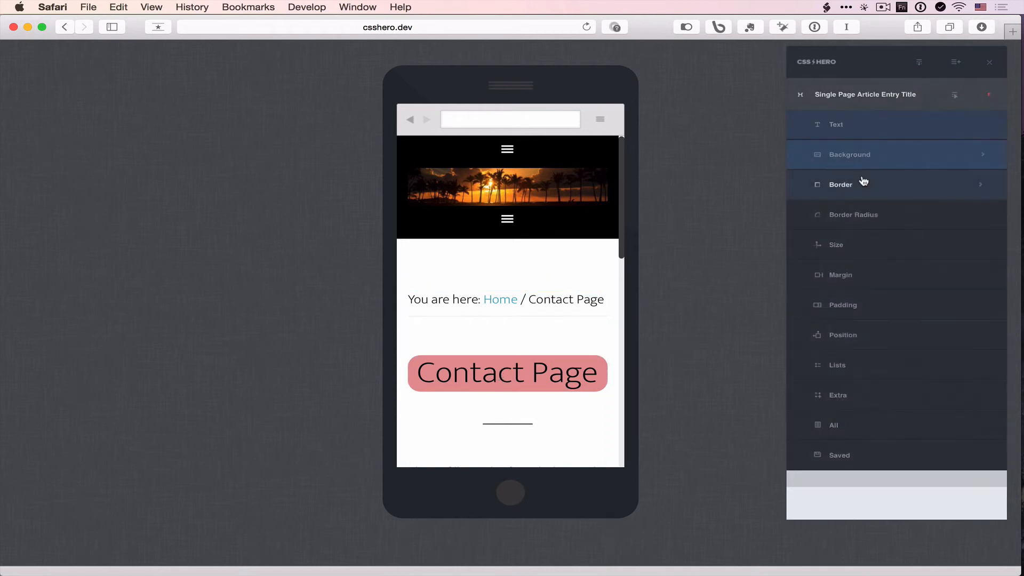
{"action": "left_click", "coordinate": [846, 128]}
{"action": "left_click_drag", "start_coordinate": [841, 246], "coordinate": [824, 252]}
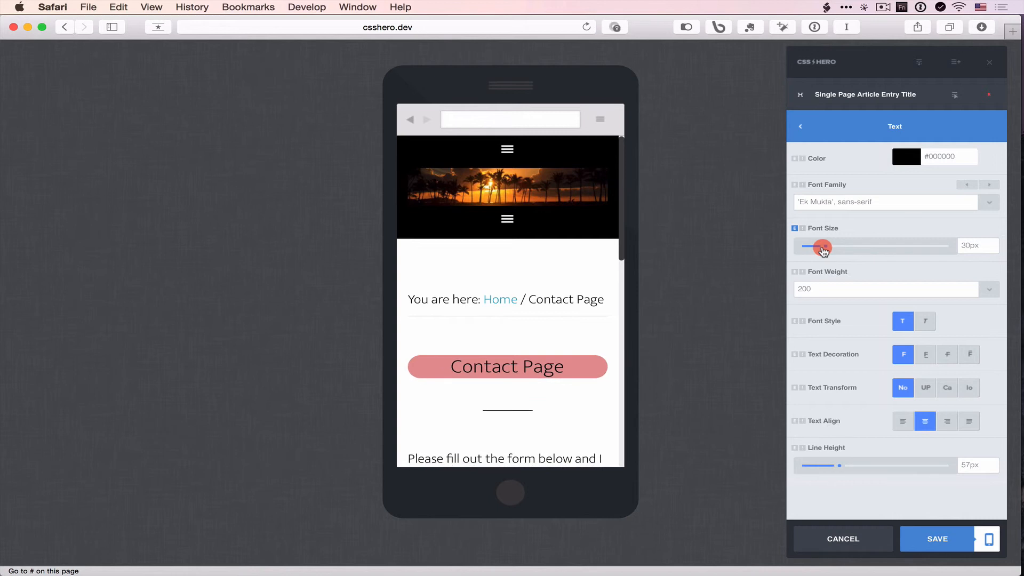
{"action": "left_click", "coordinate": [941, 542]}
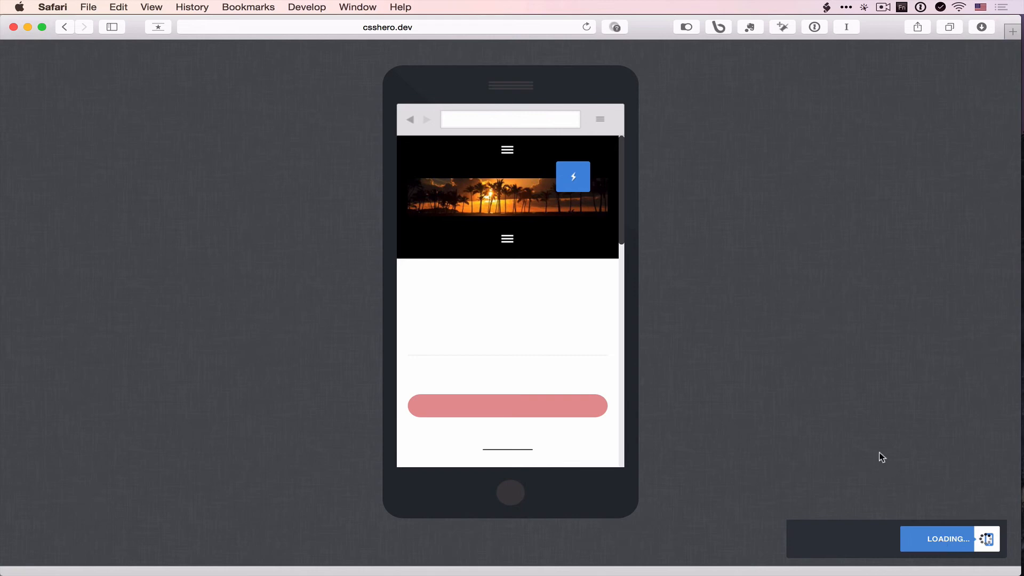
- Return the Contact Page to the desktop layout and exit the CSS Hero editor
{"action": "mouse_move", "coordinate": [983, 98]}
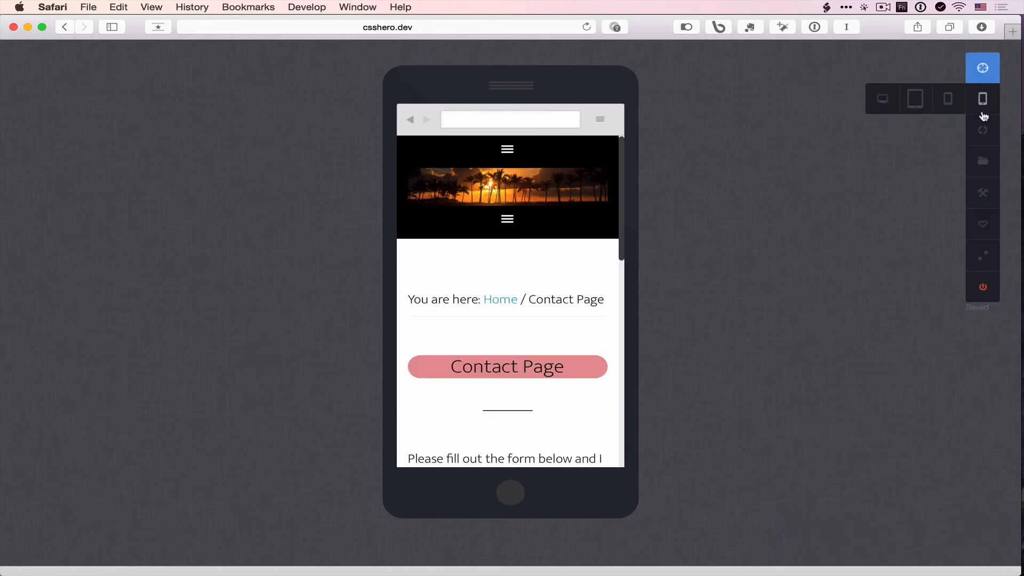
{"action": "left_click", "coordinate": [882, 102]}
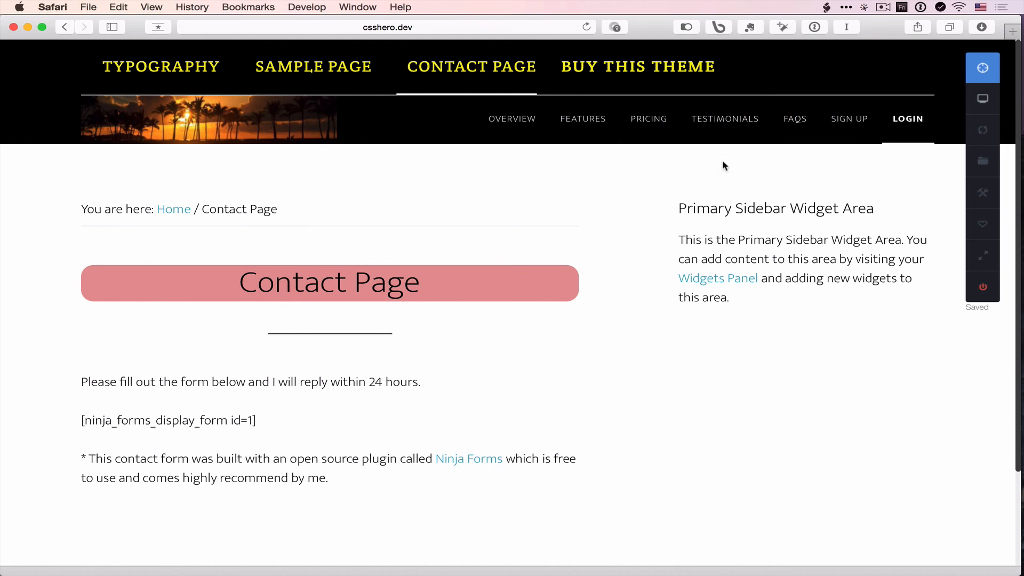
{"action": "left_click", "coordinate": [983, 286]}
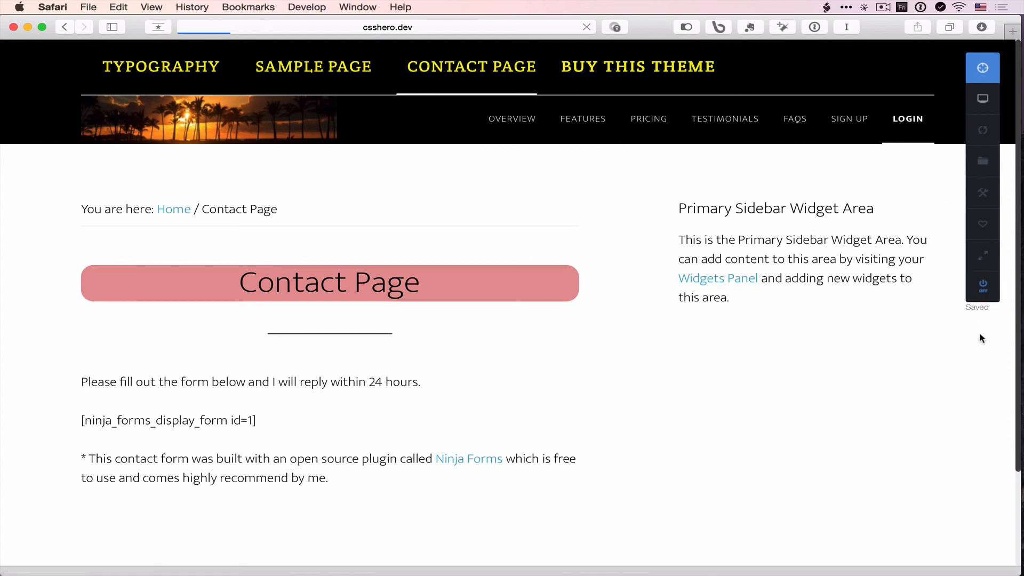